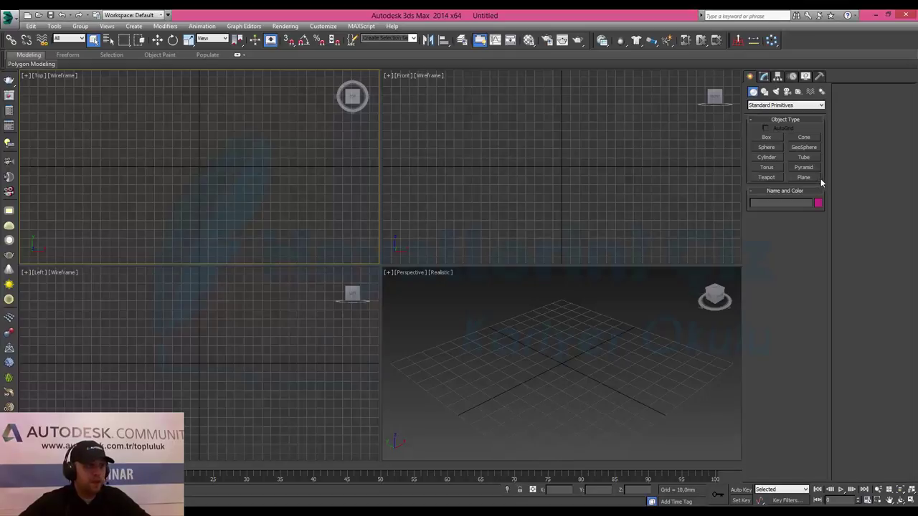
Draw a plane in the Top viewport and size it to about 2668 × 2242 mm
click(801, 177)
mouse_move(49, 86)
mouse_down()
mouse_move(344, 327)
mouse_move(328, 332)
mouse_up()
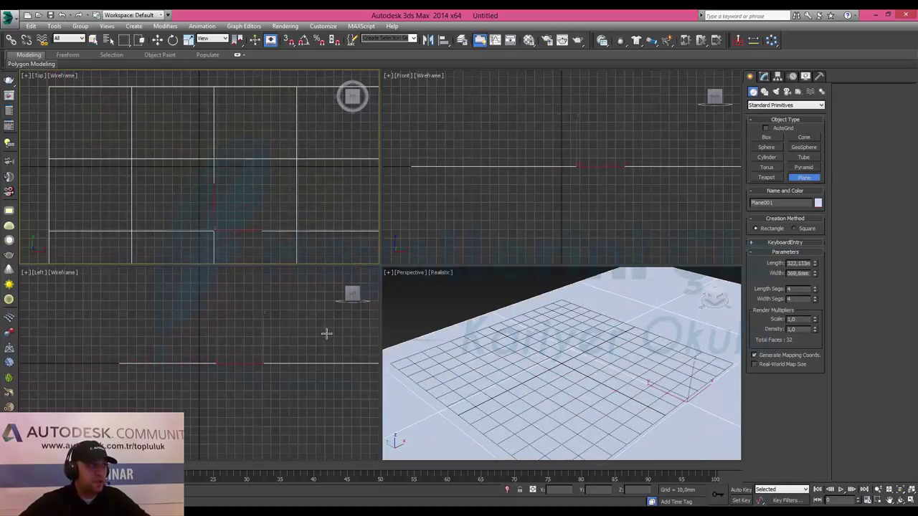
scroll(259, 122, down, 4)
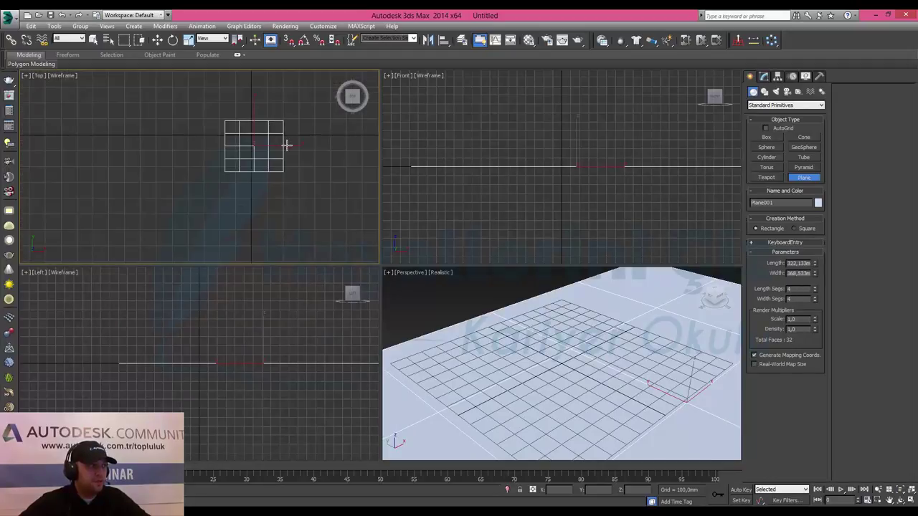
middle_drag(299, 120, 242, 131)
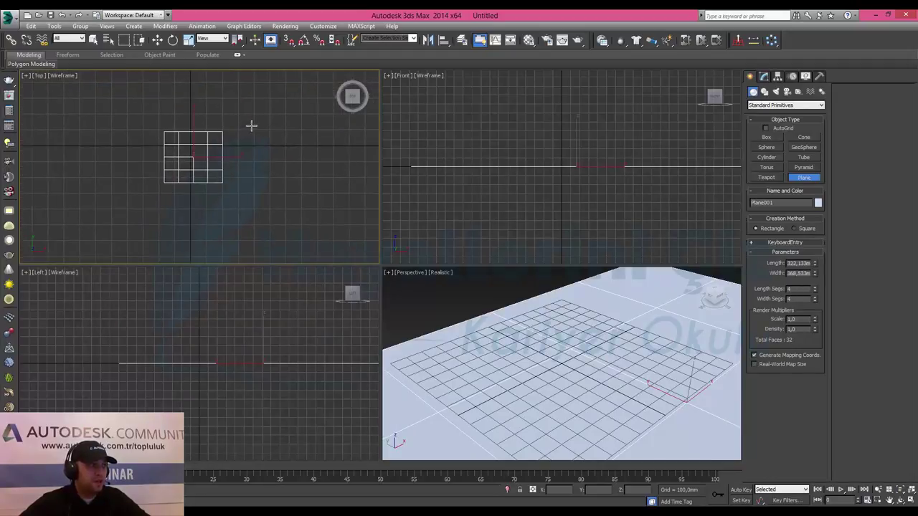
drag(815, 263, 810, 225)
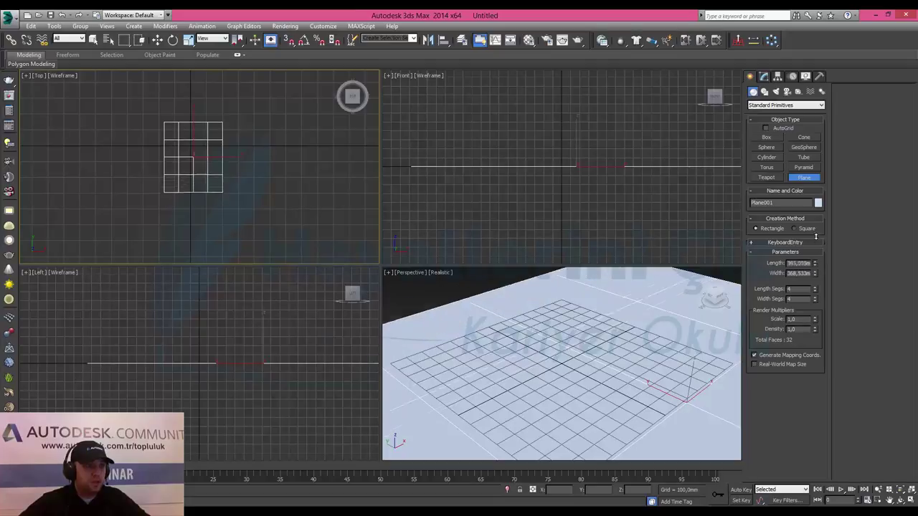
mouse_move(815, 273)
mouse_down()
mouse_move(830, 113)
mouse_move(819, 285)
mouse_up()
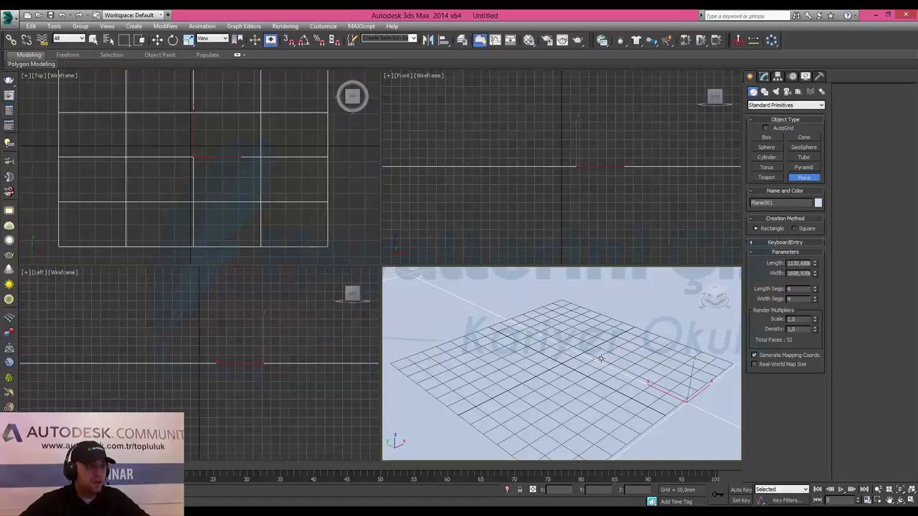
scroll(602, 357, down, 4)
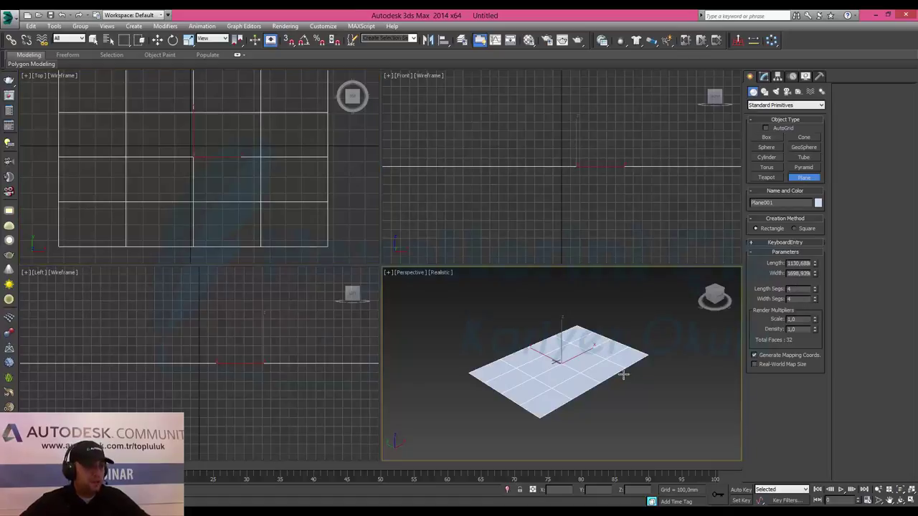
drag(817, 273, 814, 198)
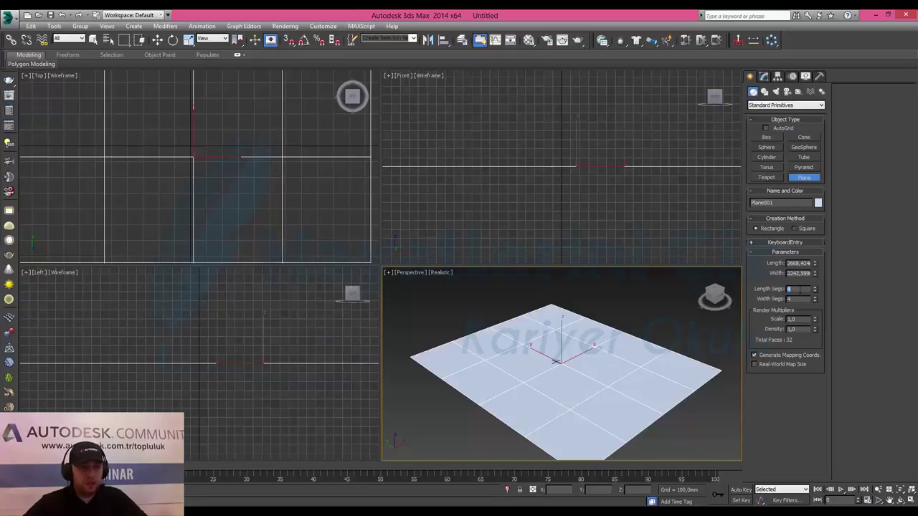
Give Plane001 64 length and 64 width segments and maximize the Perspective viewport
text(64)
key(Tab)
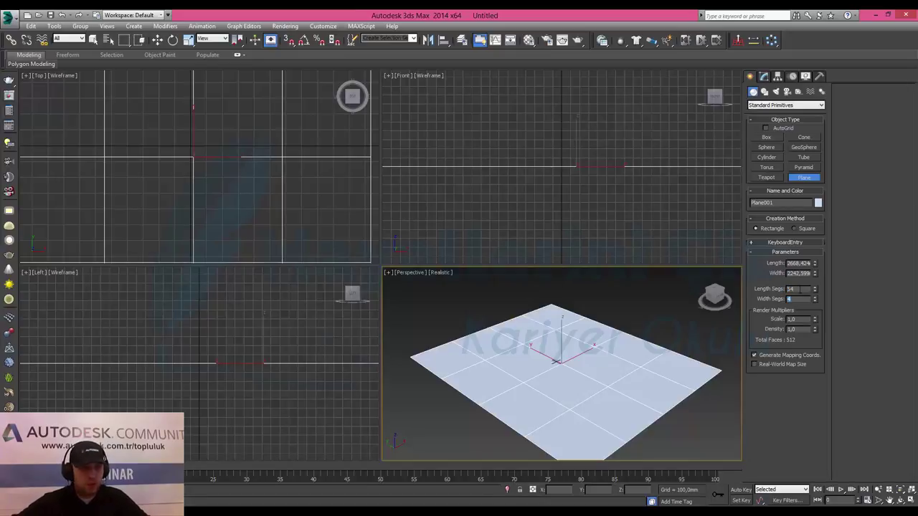
text(64)
key(Return)
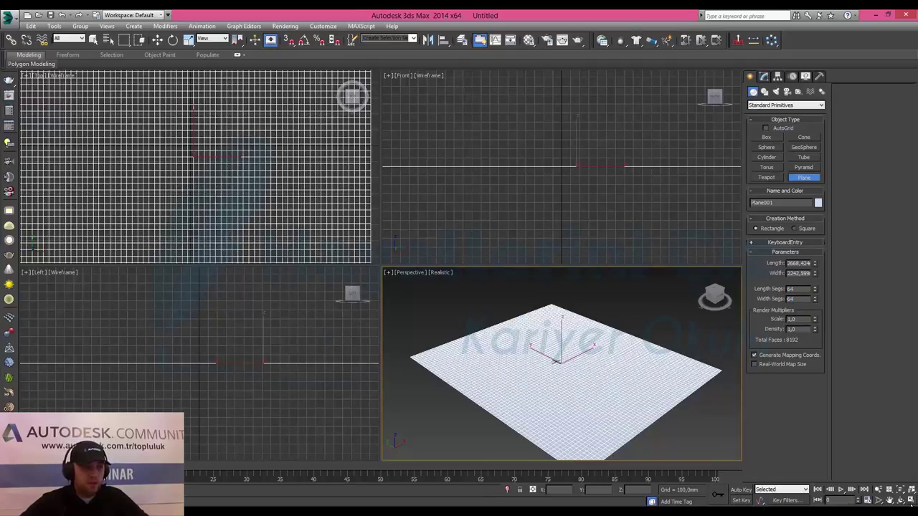
click(910, 501)
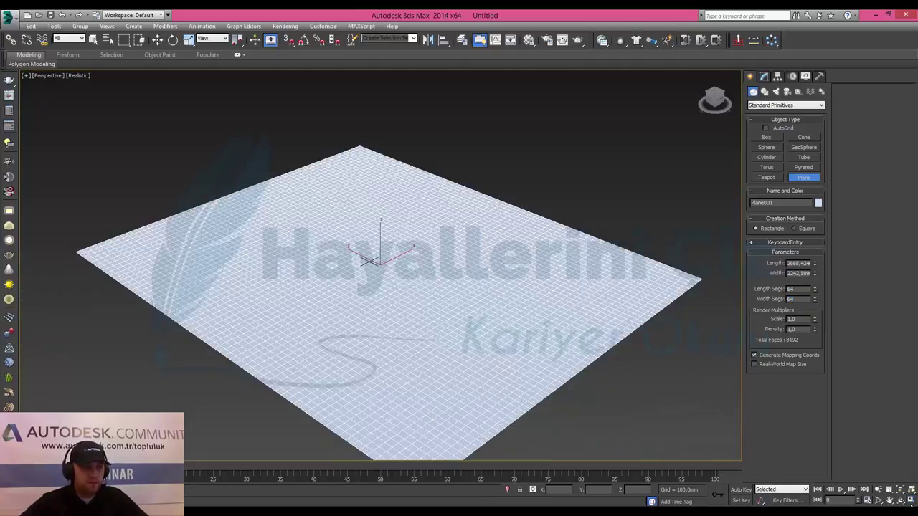
Convert Plane001 to Editable Poly and activate the Paint Deformation Push/Pull brush
click(157, 39)
right_click(428, 252)
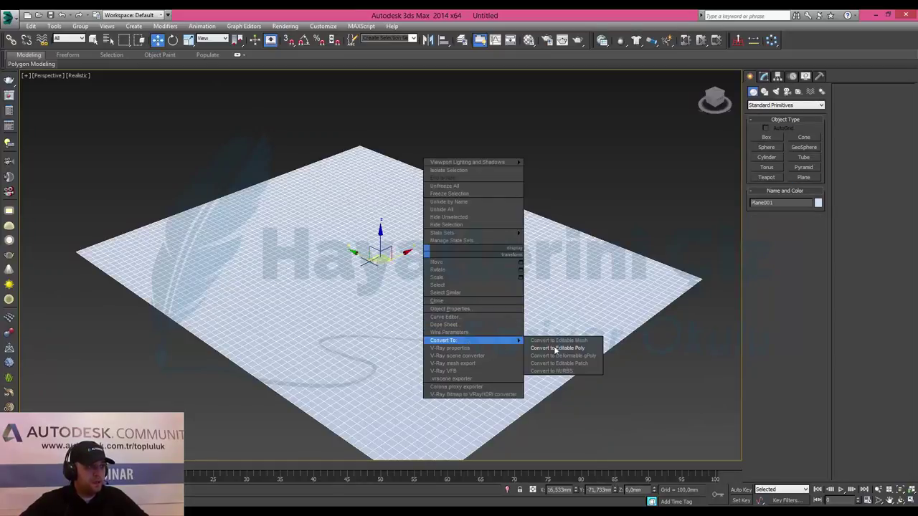
click(559, 351)
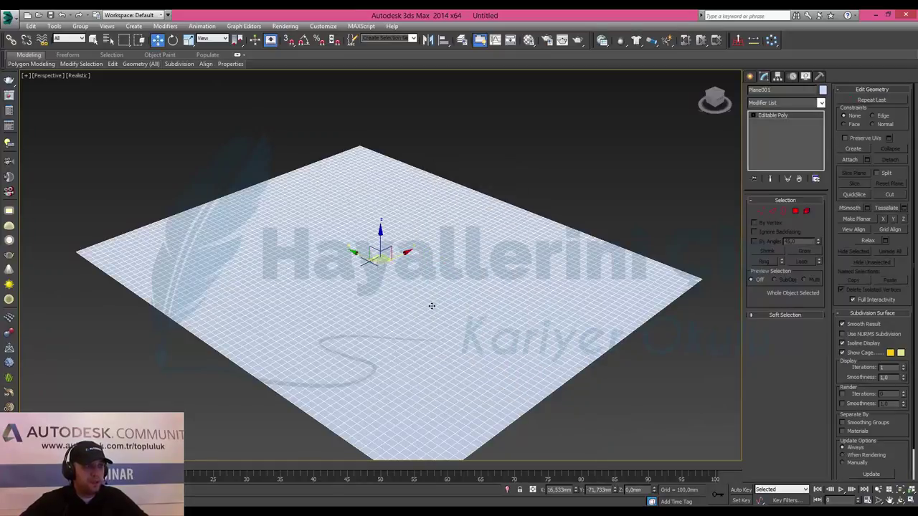
click(869, 314)
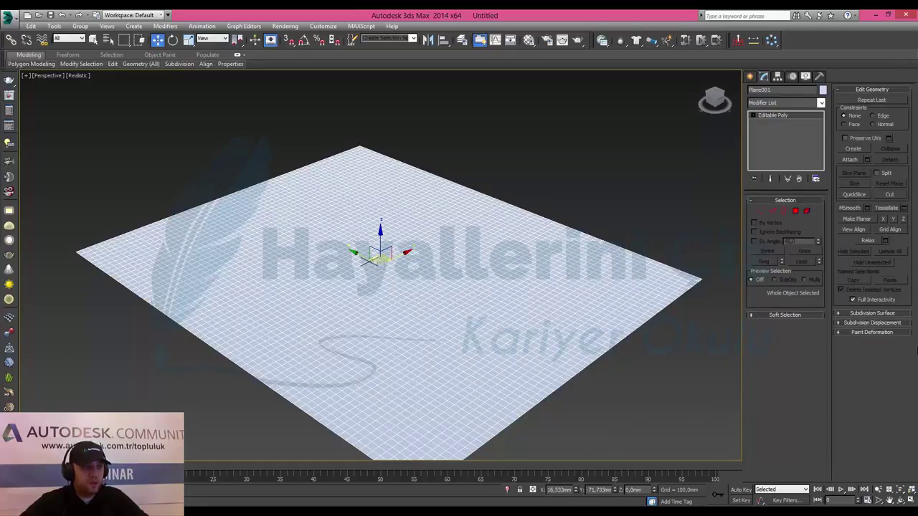
click(881, 332)
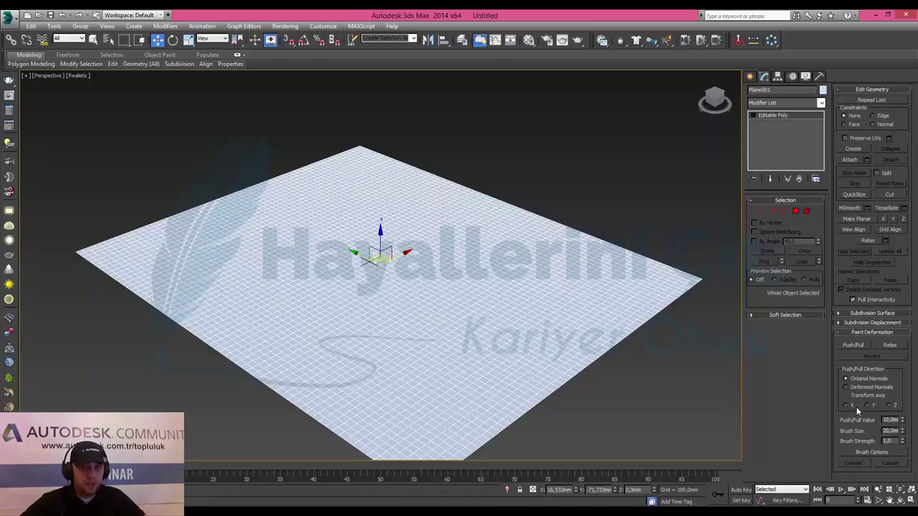
click(854, 346)
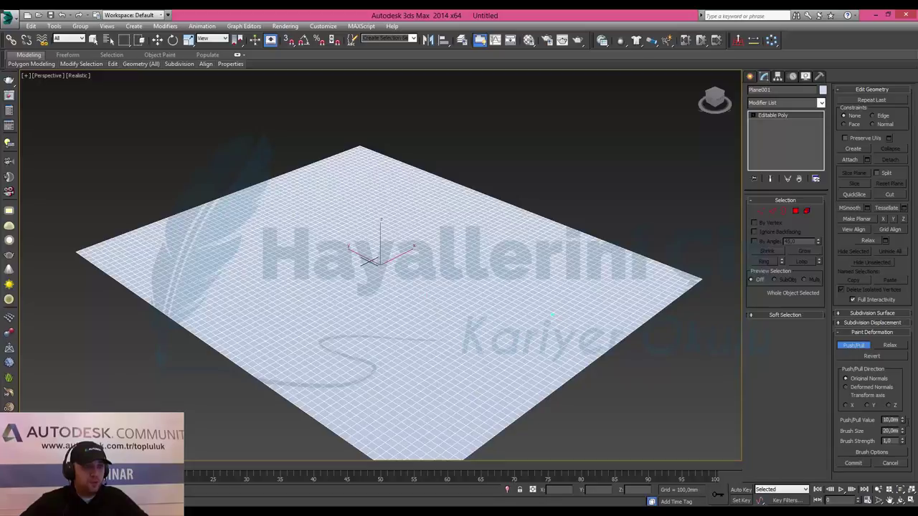
Adjust the Push/Pull brush size, testing it over the plane, and settle at about 171.8 mm
click(903, 433)
drag(903, 434, 902, 395)
drag(902, 269, 903, 215)
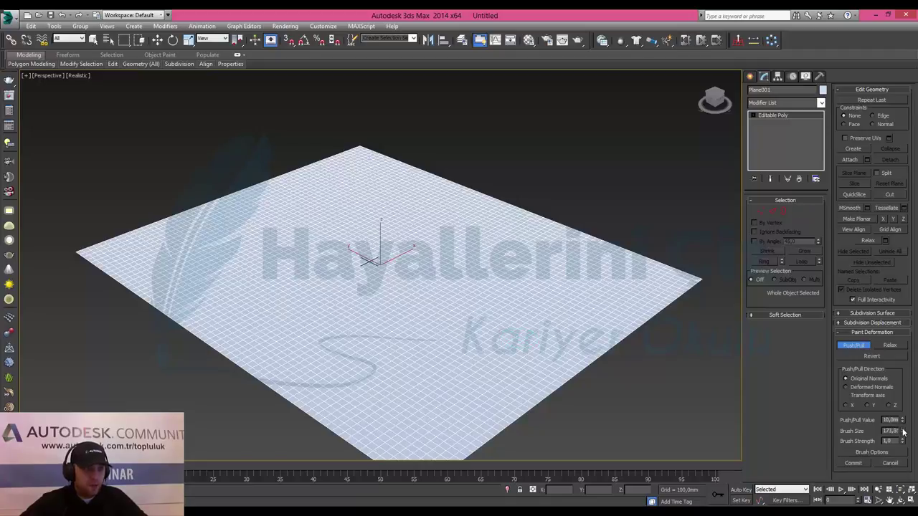
drag(903, 431, 898, 329)
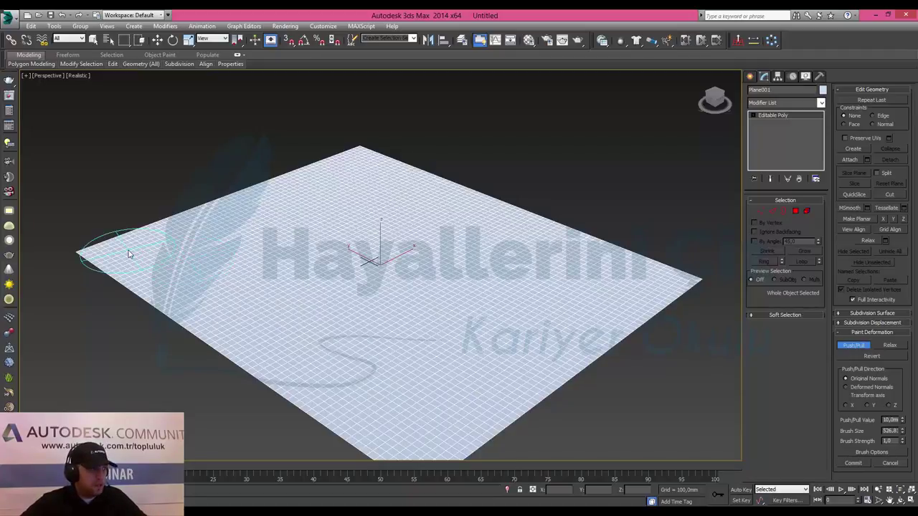
ctrl+shift+drag(123, 260, 130, 260)
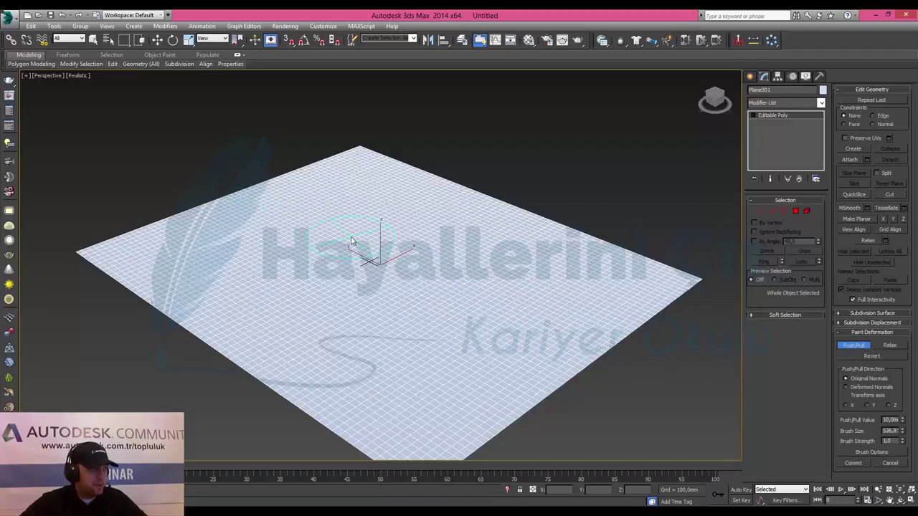
ctrl+shift+drag(351, 241, 352, 241)
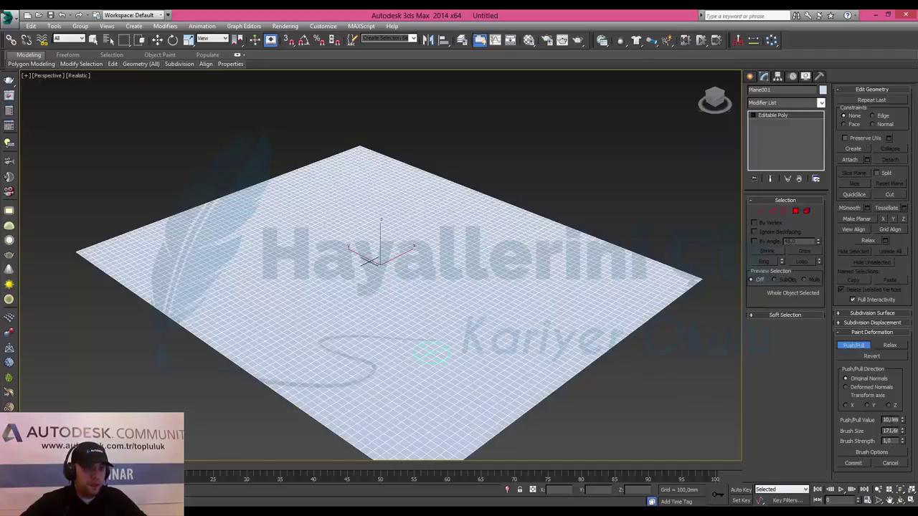
Set the Push/Pull Value to 50 mm
double_click(889, 420)
text(1)
key(Return)
text(50)
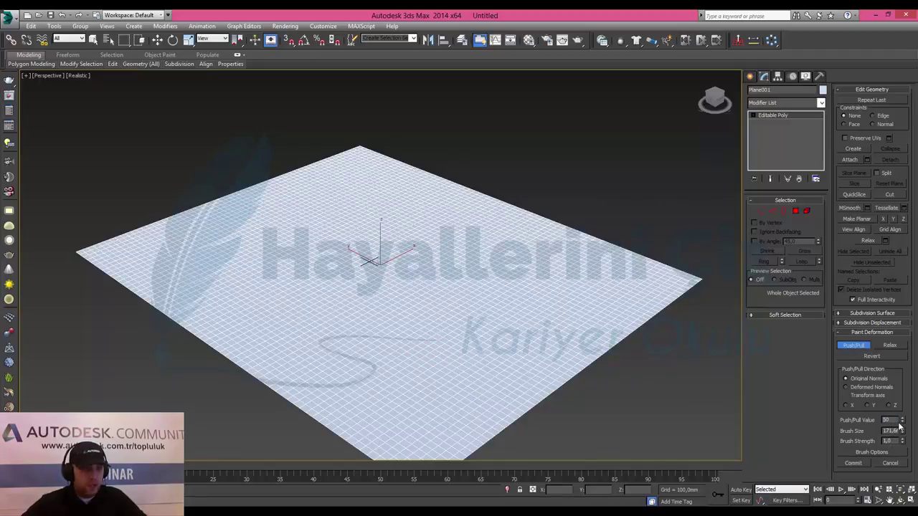
key(Return)
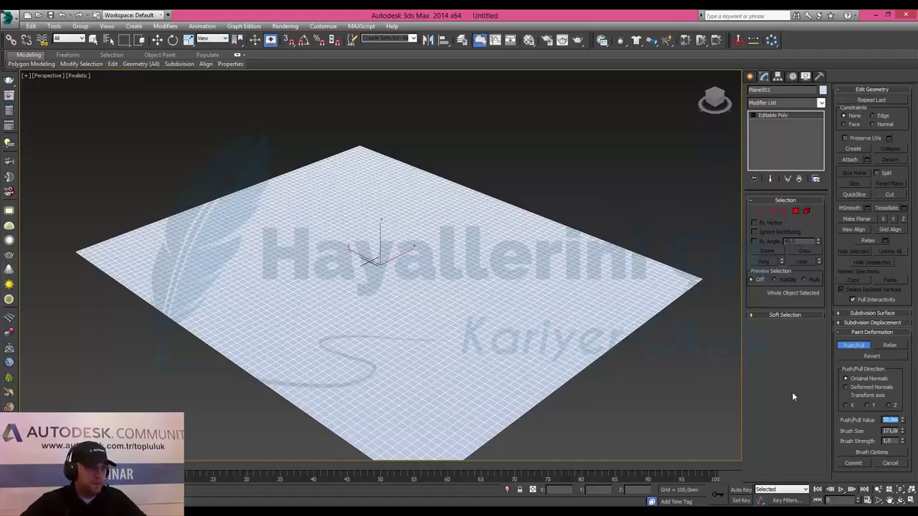
Raise a low ridge along the plane's left side, then enlarge the brush to about 499
mouse_move(116, 256)
mouse_down()
mouse_move(142, 263)
mouse_move(107, 248)
mouse_move(338, 159)
mouse_move(302, 191)
mouse_move(184, 229)
mouse_move(282, 207)
mouse_move(361, 167)
mouse_move(359, 150)
mouse_move(322, 176)
mouse_move(102, 276)
mouse_move(110, 272)
mouse_move(89, 251)
mouse_move(154, 245)
mouse_move(125, 242)
mouse_move(284, 184)
mouse_move(192, 212)
mouse_up()
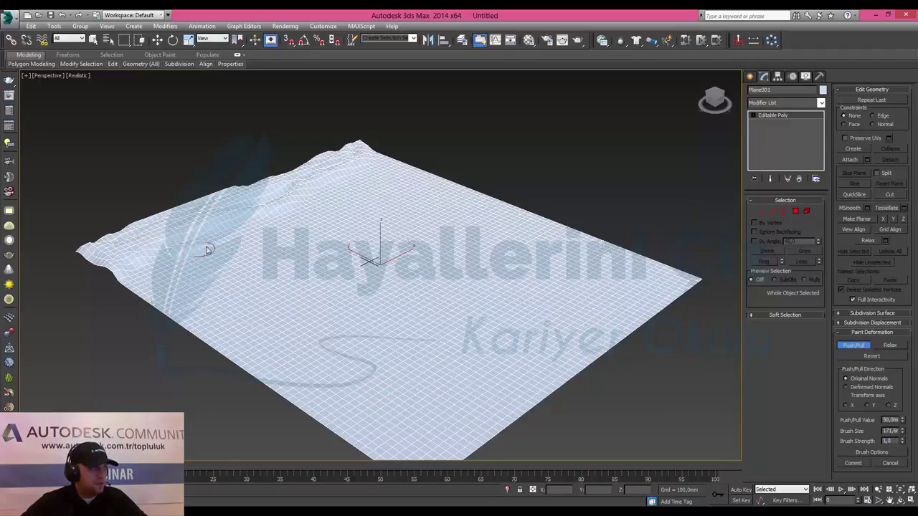
mouse_move(206, 250)
mouse_down()
mouse_move(266, 225)
mouse_move(222, 262)
mouse_move(175, 277)
mouse_up()
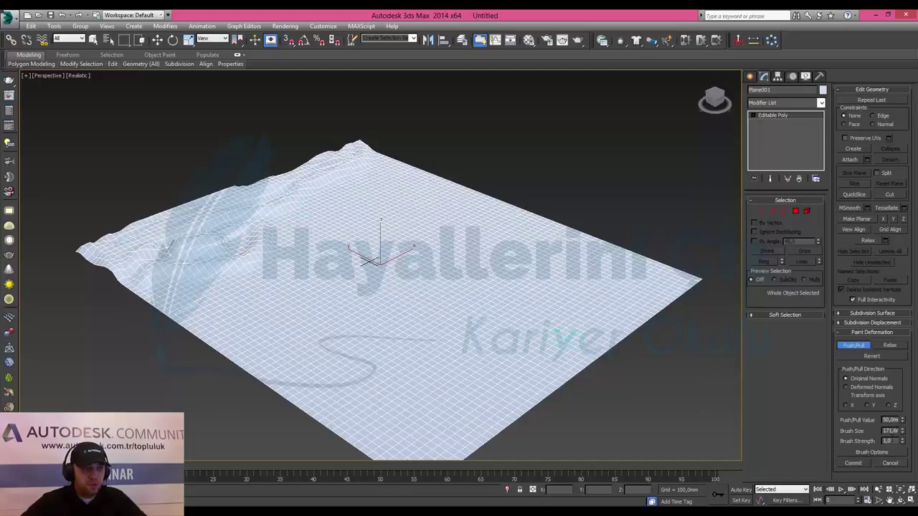
drag(904, 432, 906, 369)
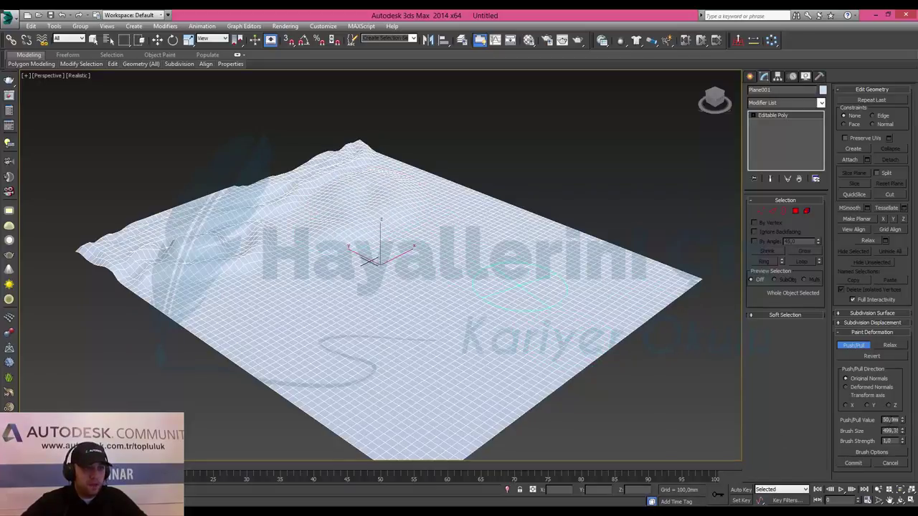
Set the Push/Pull Value to 200 mm
double_click(890, 430)
text(1)
key(Return)
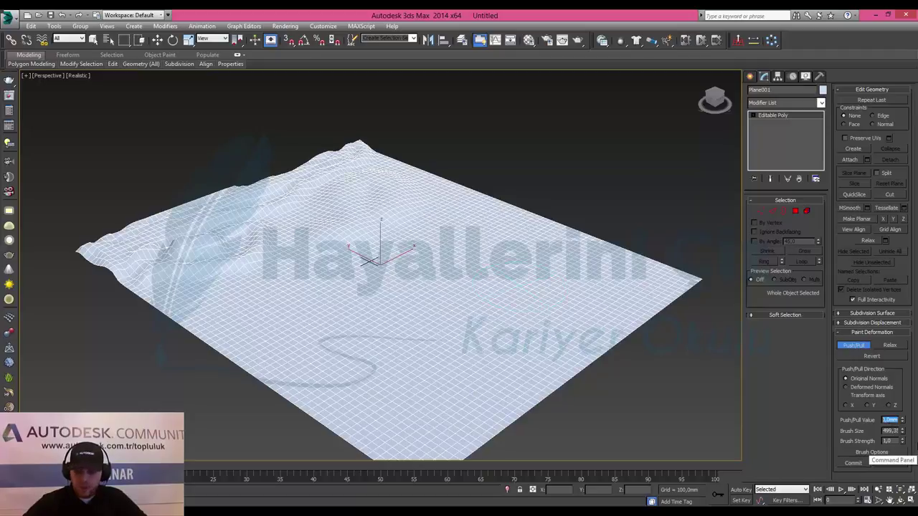
text(200)
key(Return)
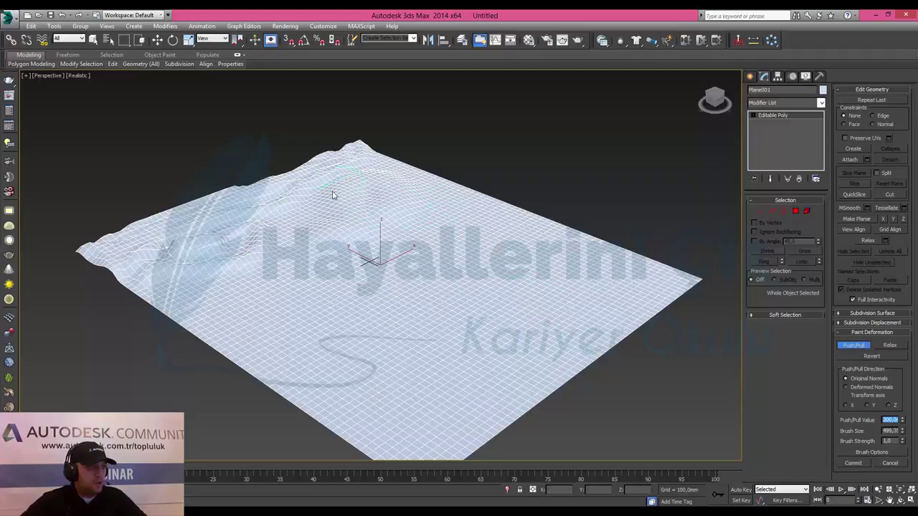
Paint tall hills and ridges across the back and left side, plus a dip on the left
click(368, 248)
mouse_move(368, 248)
mouse_down()
mouse_move(452, 283)
mouse_move(537, 287)
mouse_move(663, 316)
mouse_up()
drag(334, 241, 242, 200)
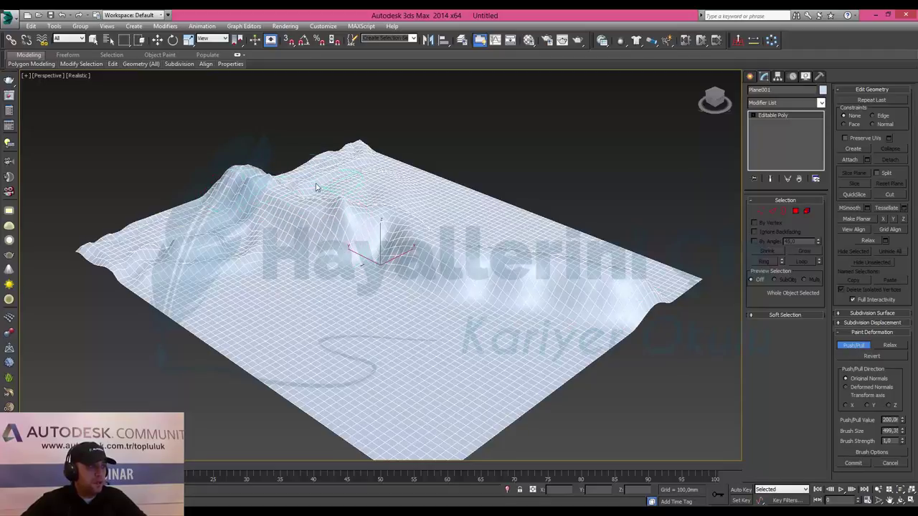
mouse_move(212, 249)
mouse_down()
mouse_move(205, 198)
mouse_move(132, 260)
mouse_up()
mouse_move(301, 172)
mouse_down()
mouse_move(364, 184)
mouse_move(437, 172)
mouse_move(494, 219)
mouse_up()
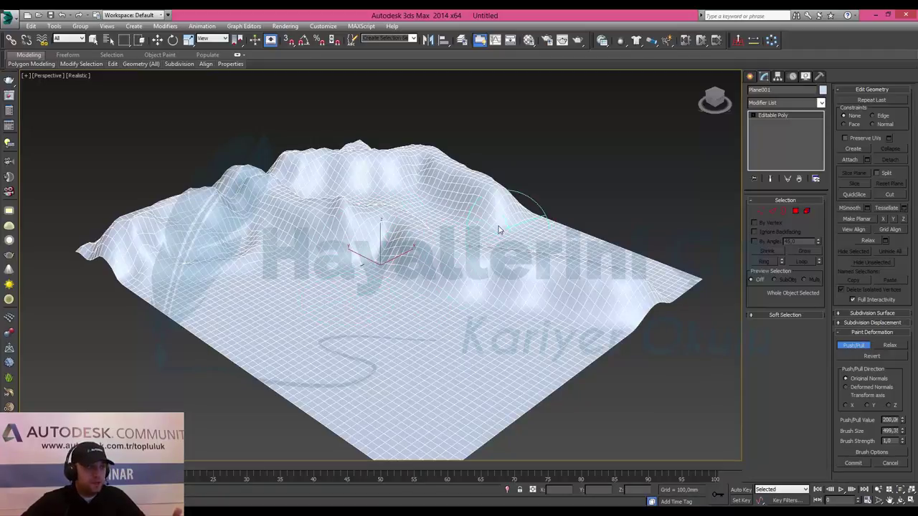
drag(482, 233, 701, 296)
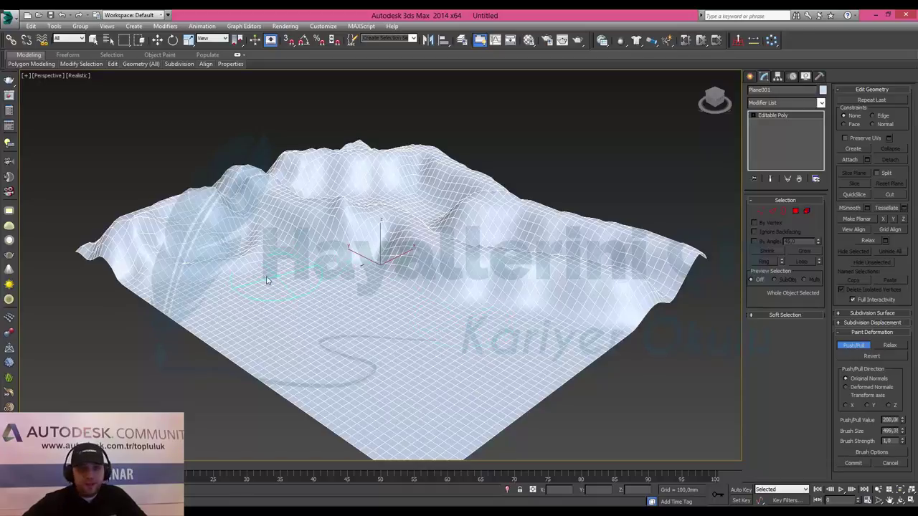
mouse_move(242, 284)
mouse_down()
mouse_move(181, 292)
mouse_move(157, 316)
mouse_up()
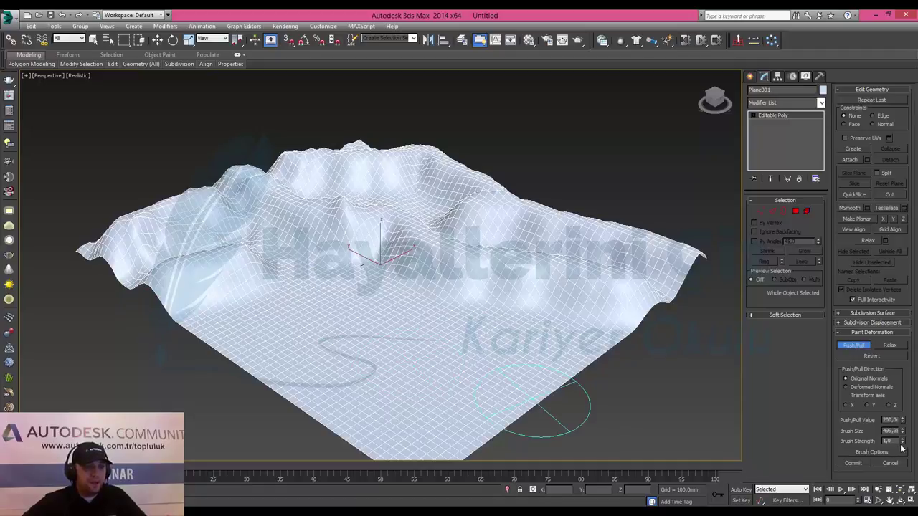
Open Painter Options, move it to the viewport centre, and keep Pressure Affects set to Strength
click(873, 453)
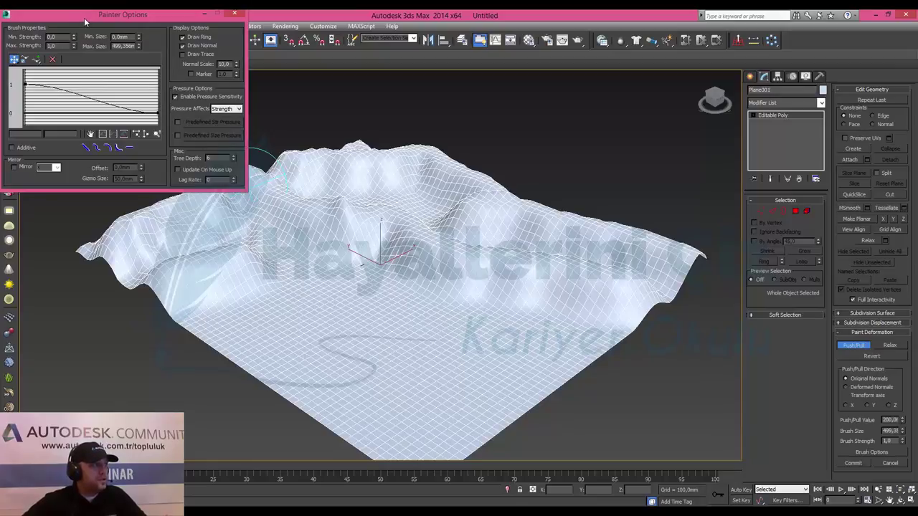
drag(84, 17, 451, 204)
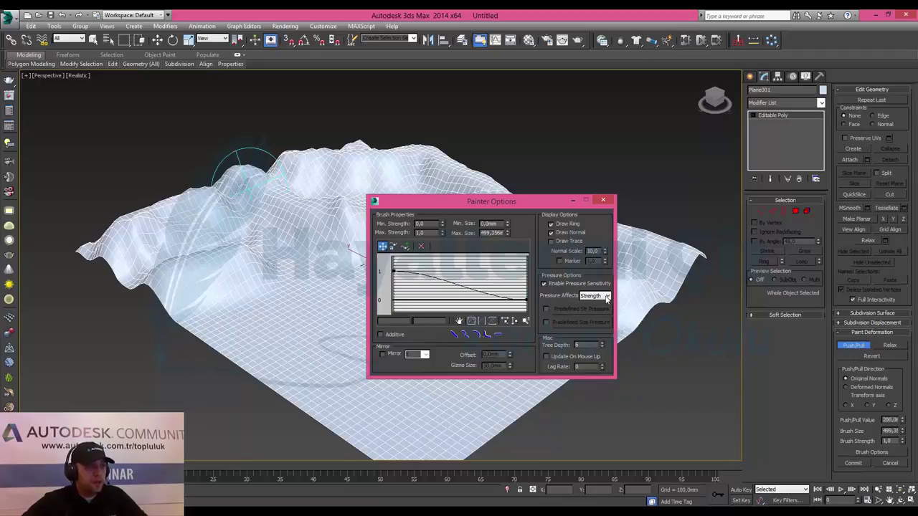
click(607, 296)
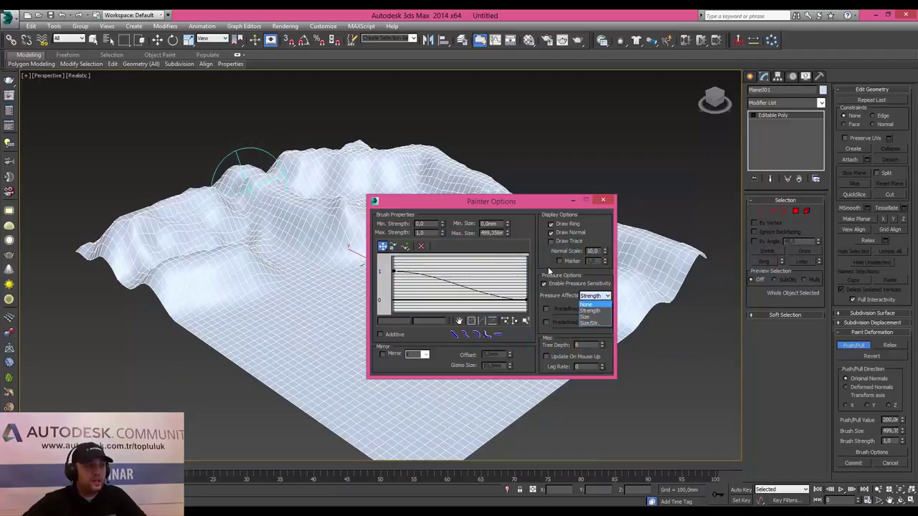
click(544, 264)
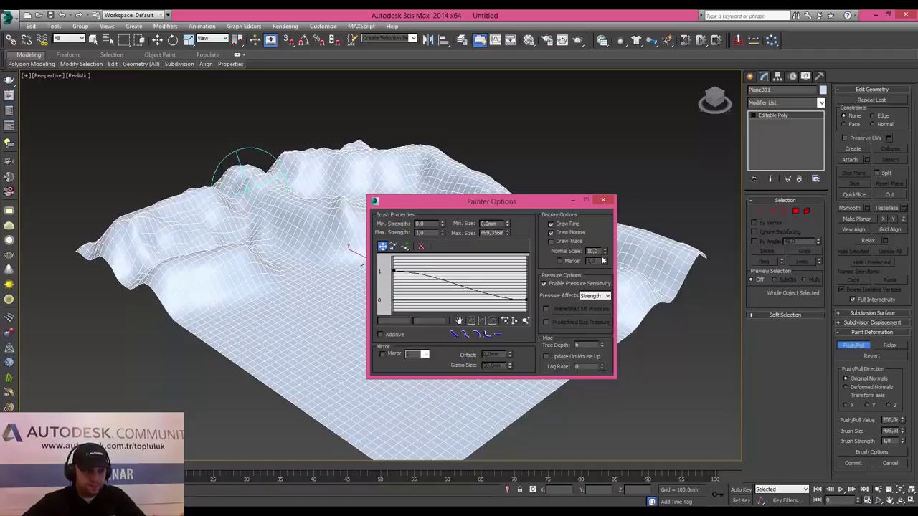
Enable Mirror on the X axis and paint symmetrical hills across both sides of the terrain
click(393, 355)
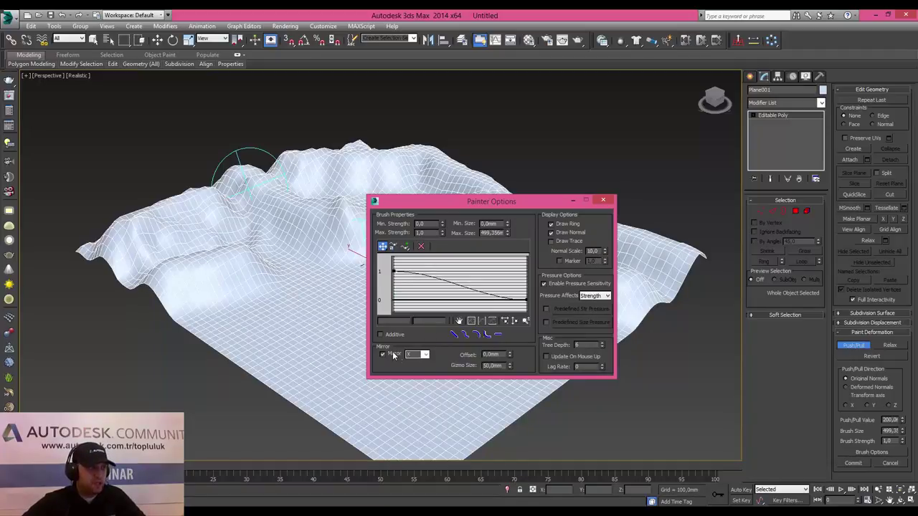
click(426, 355)
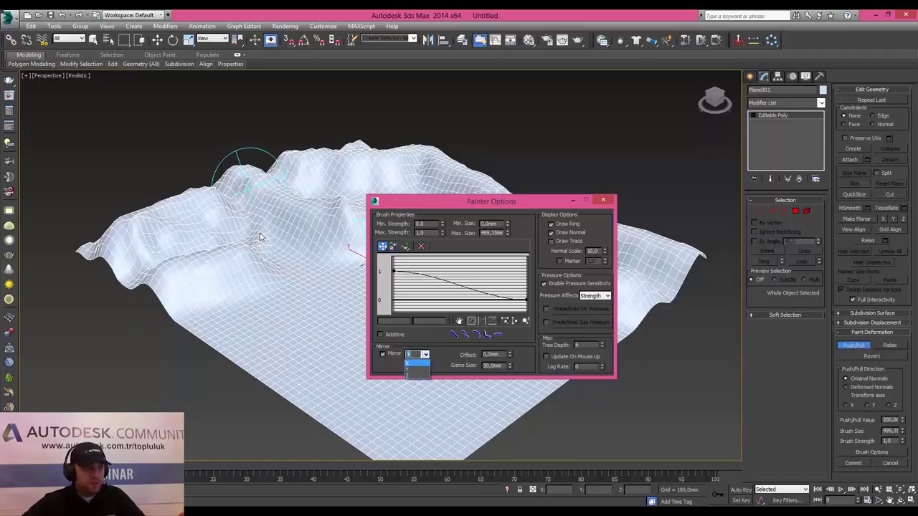
click(458, 213)
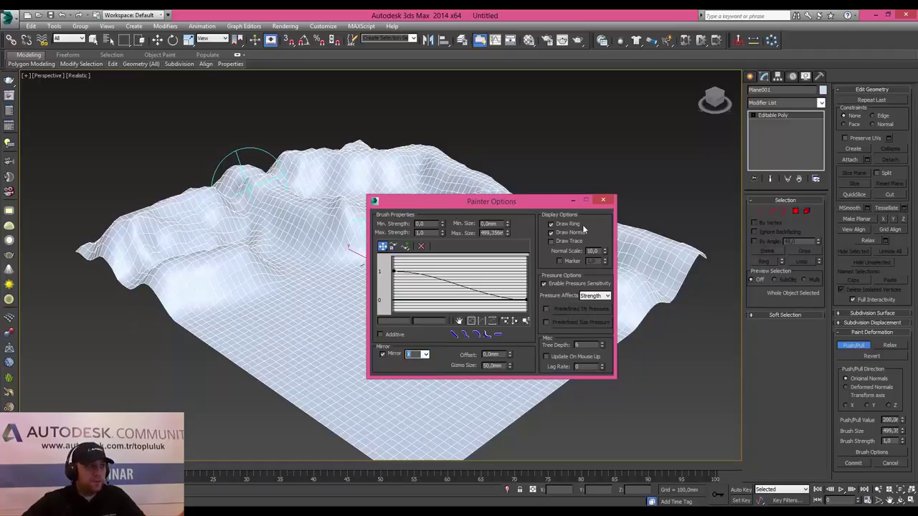
drag(574, 217, 714, 322)
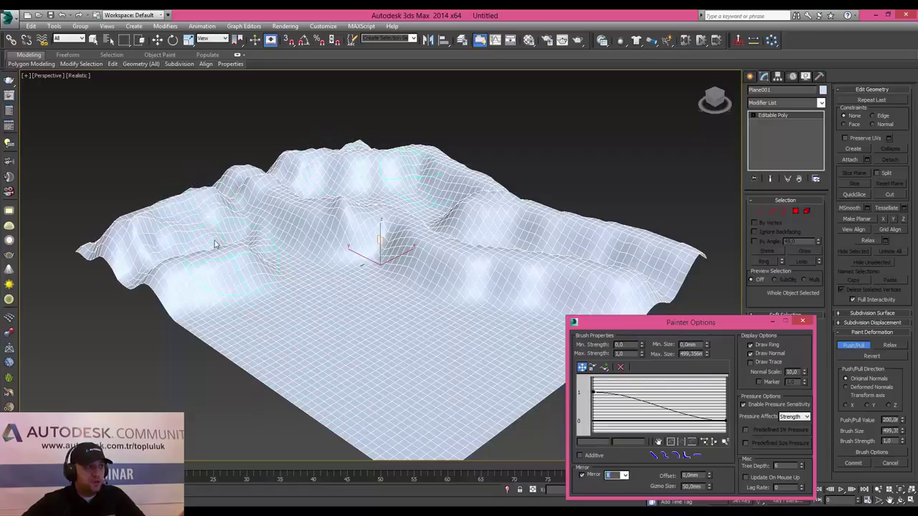
mouse_move(194, 225)
mouse_down()
mouse_move(190, 243)
mouse_move(284, 327)
mouse_move(349, 371)
mouse_move(318, 338)
mouse_move(341, 303)
mouse_move(345, 266)
mouse_move(365, 263)
mouse_move(410, 323)
mouse_move(431, 395)
mouse_move(467, 380)
mouse_move(430, 381)
mouse_up()
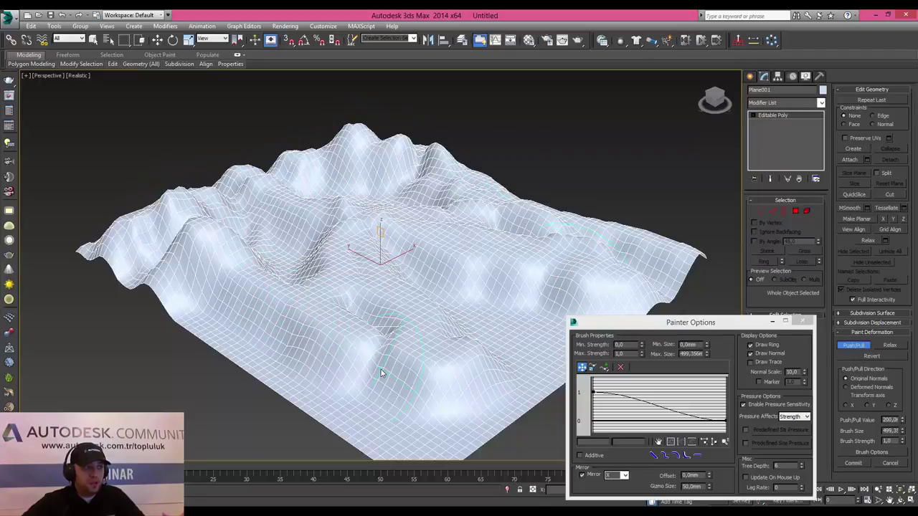
Close the Painter Options dialog to return to the sculpted terrain
click(594, 473)
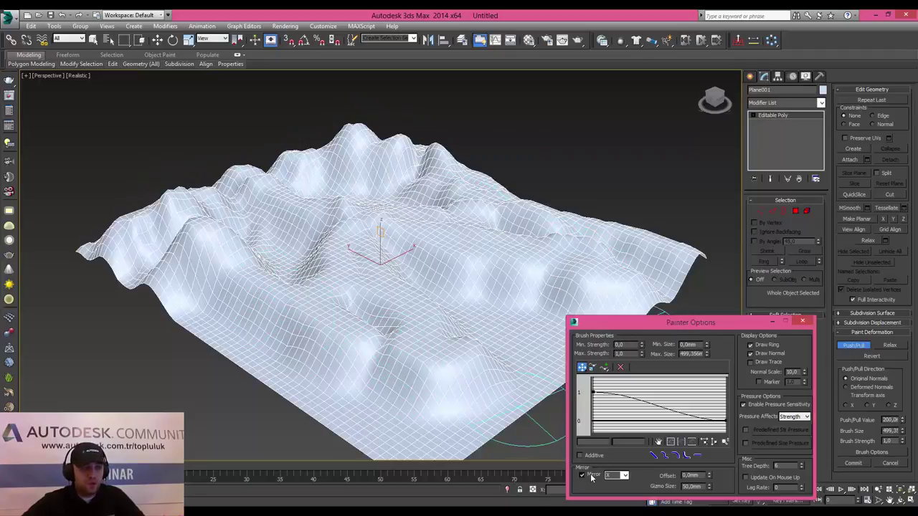
click(803, 322)
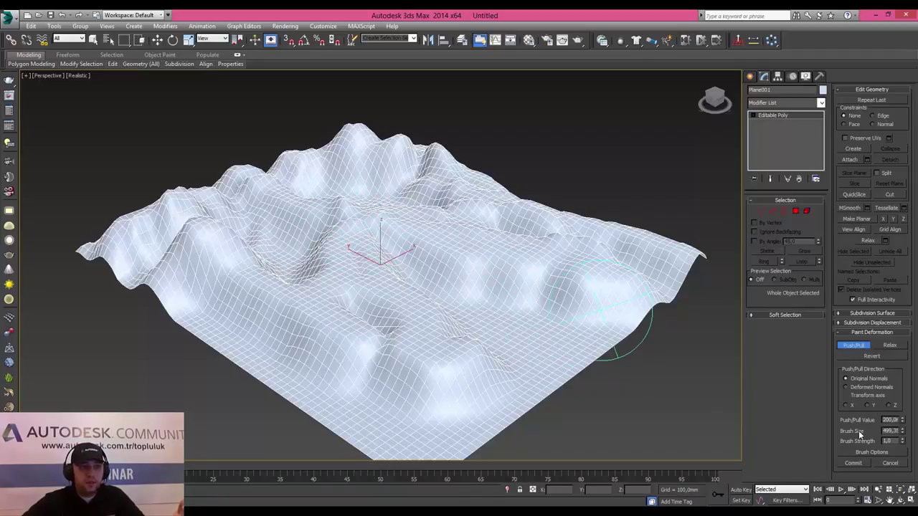
Commit the Paint Deformation changes to Plane001's mesh
click(862, 467)
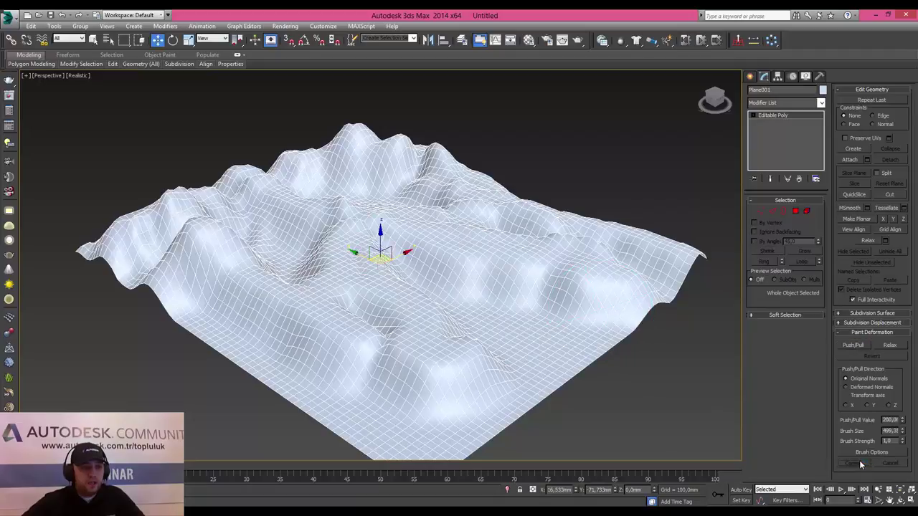